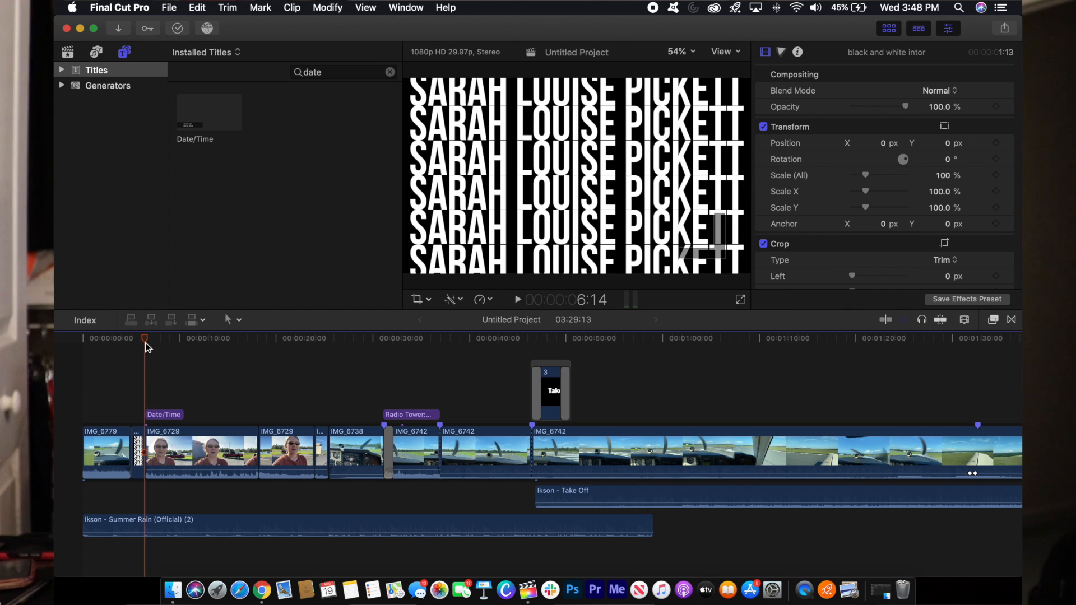
- Inspect the Date/Time title's Published Parameters, then scrub the playhead forward past it
{"action": "left_click", "coordinate": [150, 341]}
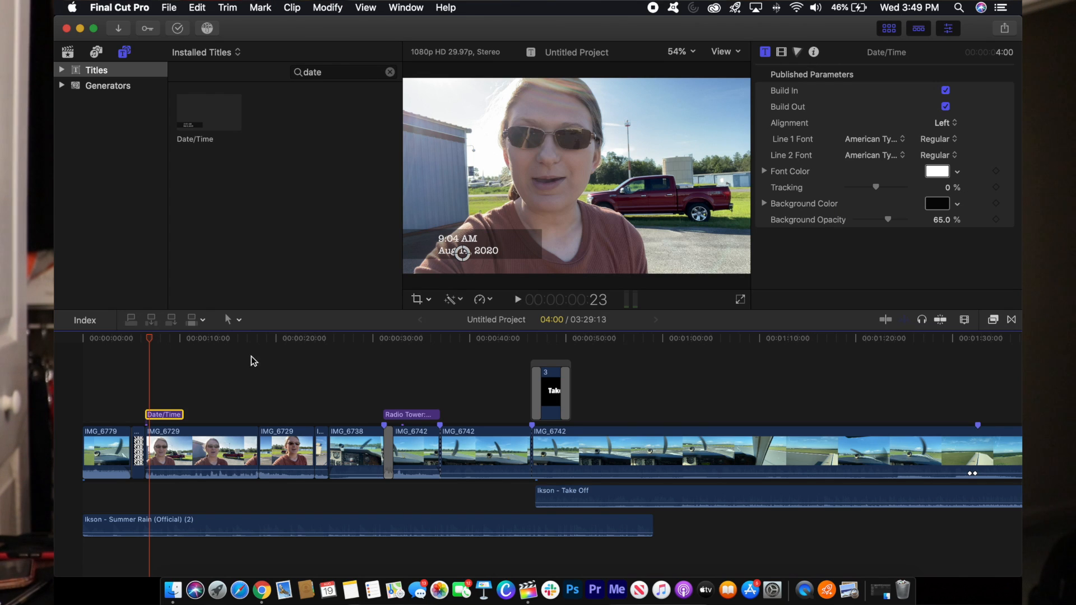
{"action": "left_click", "coordinate": [251, 355]}
{"action": "left_click_drag", "start_coordinate": [235, 339], "coordinate": [388, 363]}
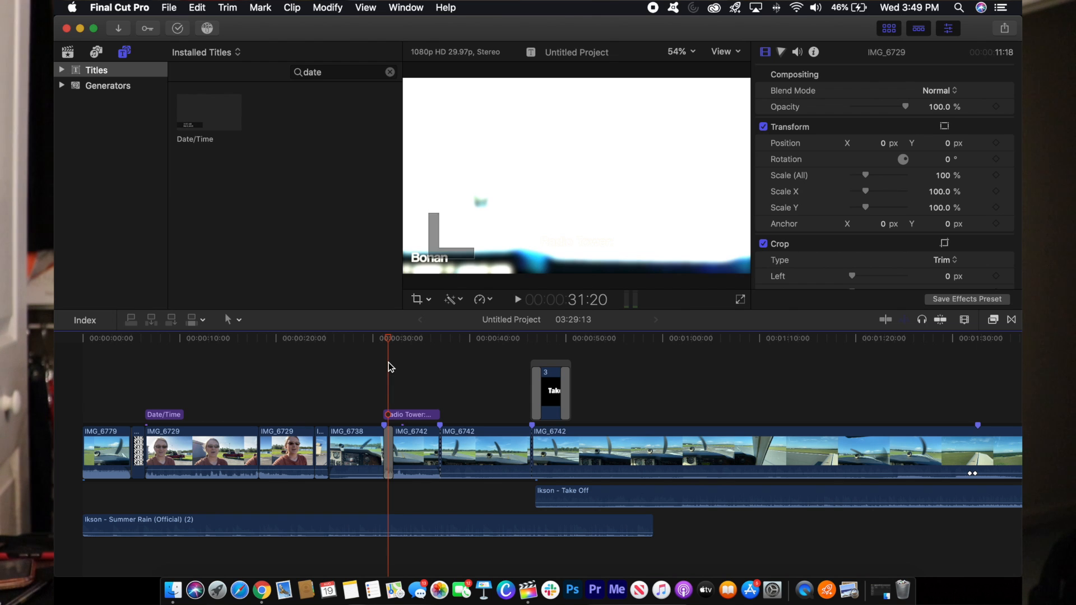
- Bring up the Transitions browser to list the installed transitions
{"action": "left_click", "coordinate": [1012, 320]}
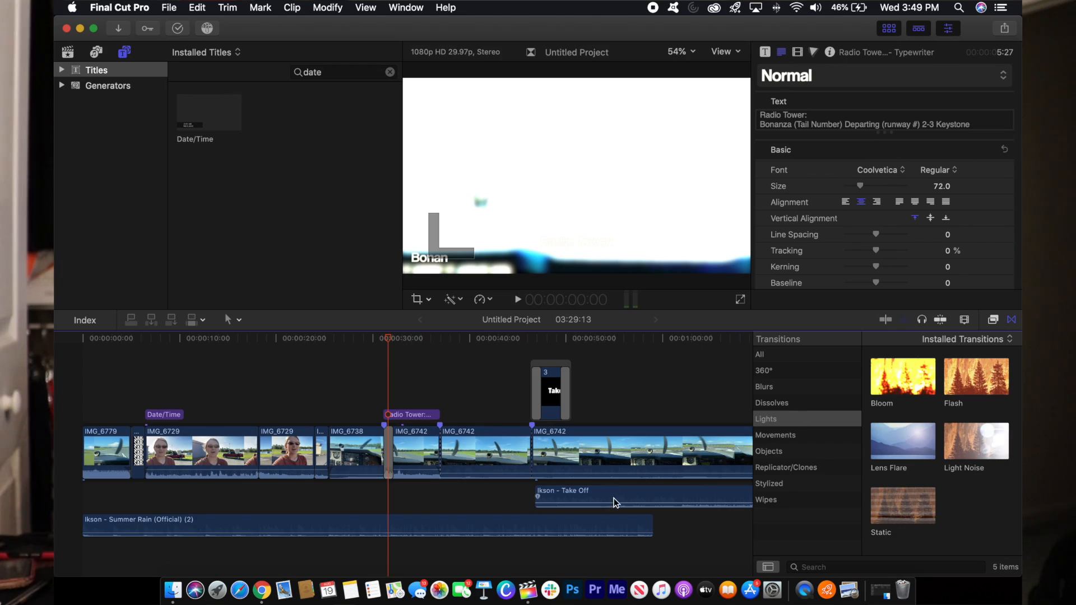
{"action": "left_click_drag", "start_coordinate": [495, 468], "coordinate": [495, 471]}
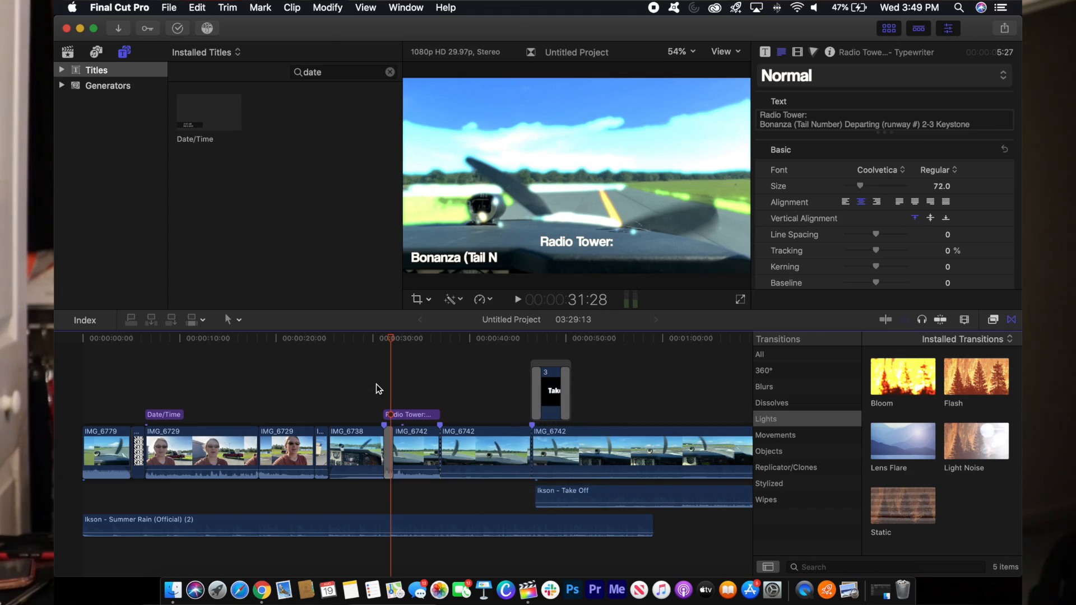
- Clear the previous title search and search for the Typewriter title
{"action": "left_click", "coordinate": [382, 383]}
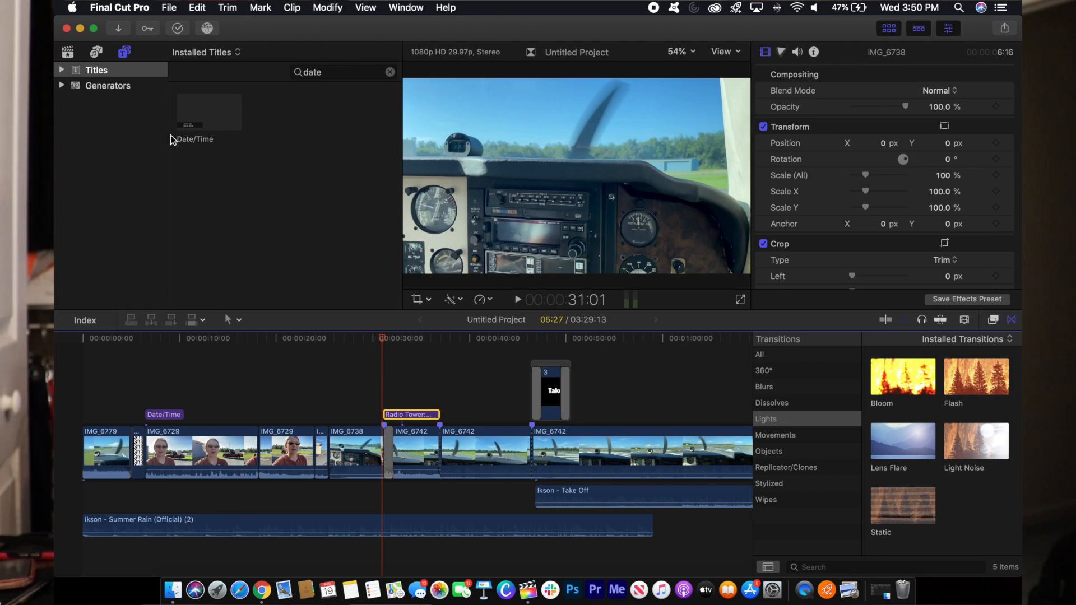
{"action": "left_click", "coordinate": [390, 72]}
{"action": "type", "text": "tuy"}
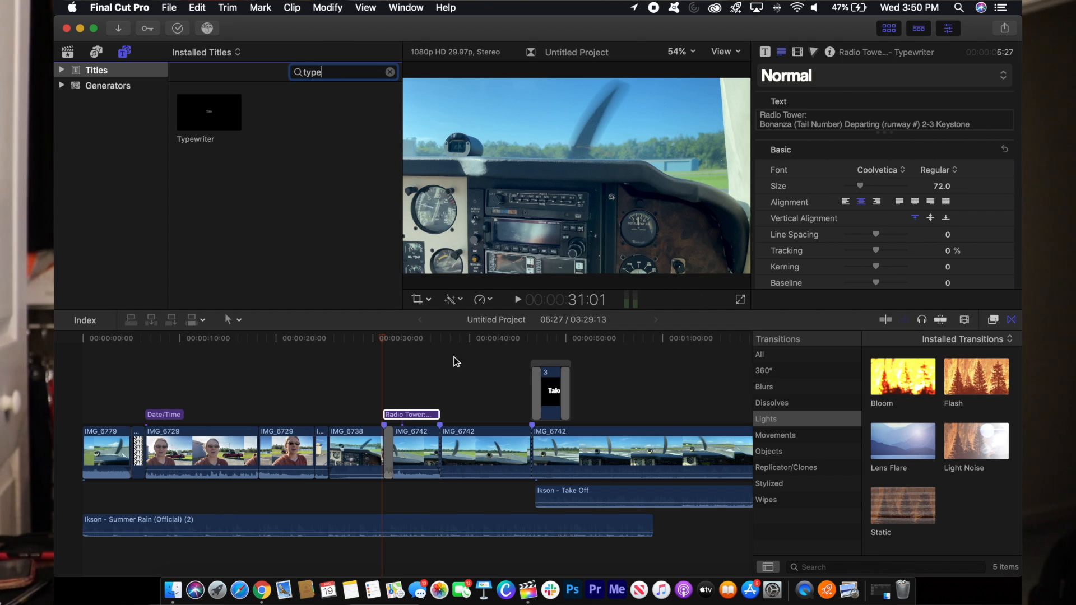
- Play the Radio Tower caption typing out with sound muted, then scrub ahead to the Takeoff graphic
{"action": "left_click", "coordinate": [381, 377]}
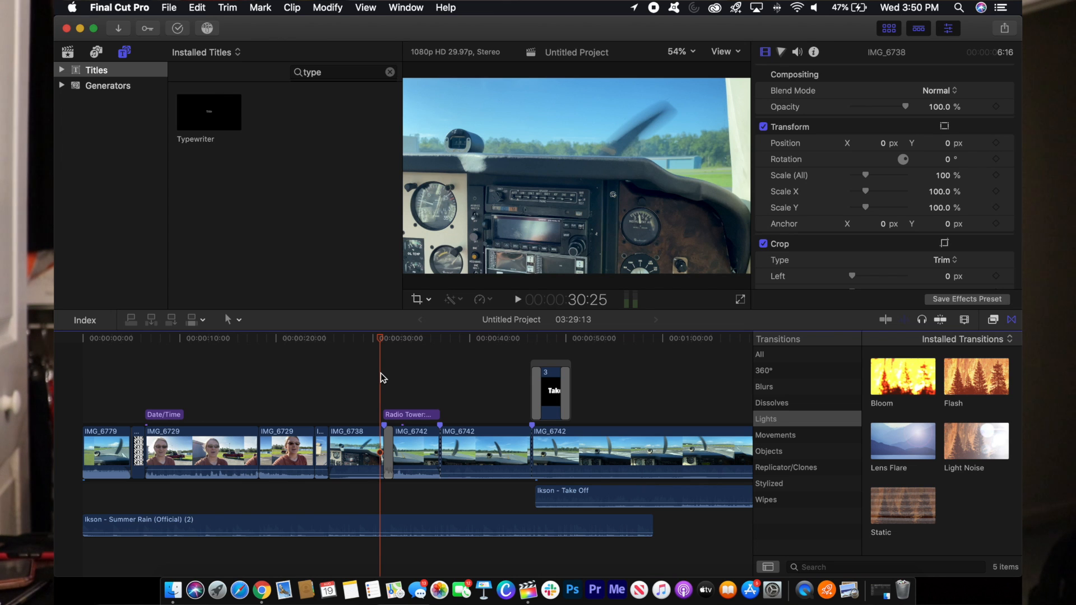
{"action": "key", "text": "XF86AudioRaiseVolume"}
{"action": "key", "text": "XF86AudioMute"}
{"action": "key", "text": "space"}
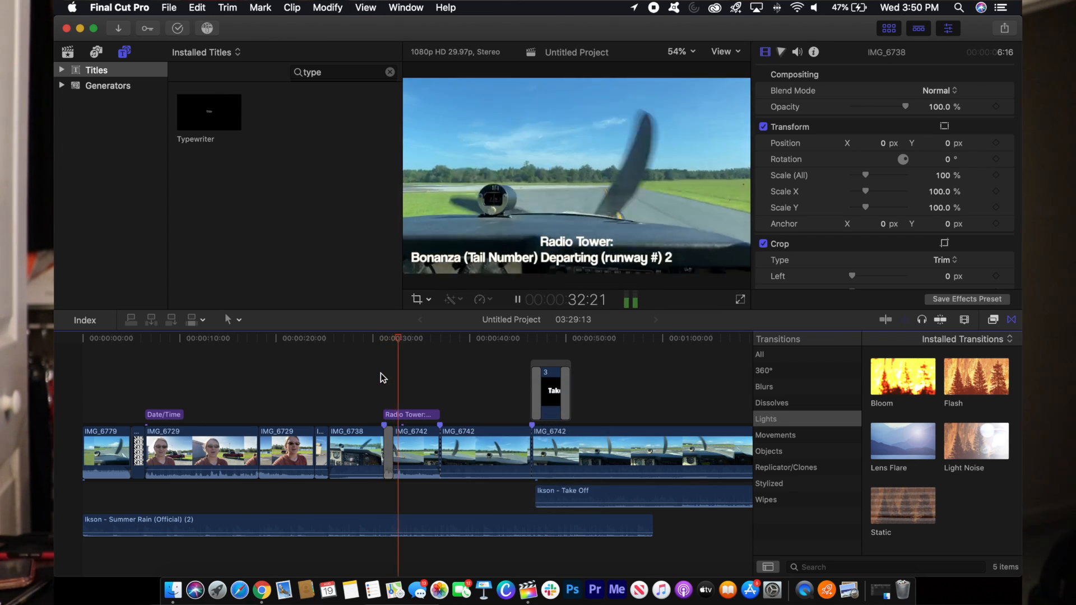
{"action": "key", "text": "space"}
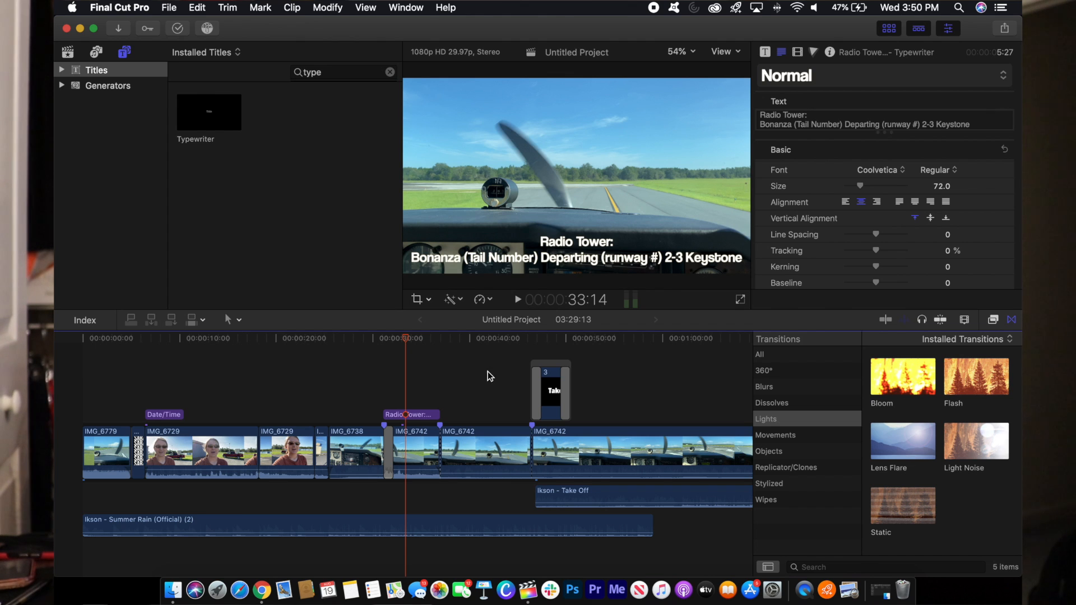
{"action": "left_click", "coordinate": [450, 364]}
{"action": "left_click_drag", "start_coordinate": [451, 338], "coordinate": [541, 383]}
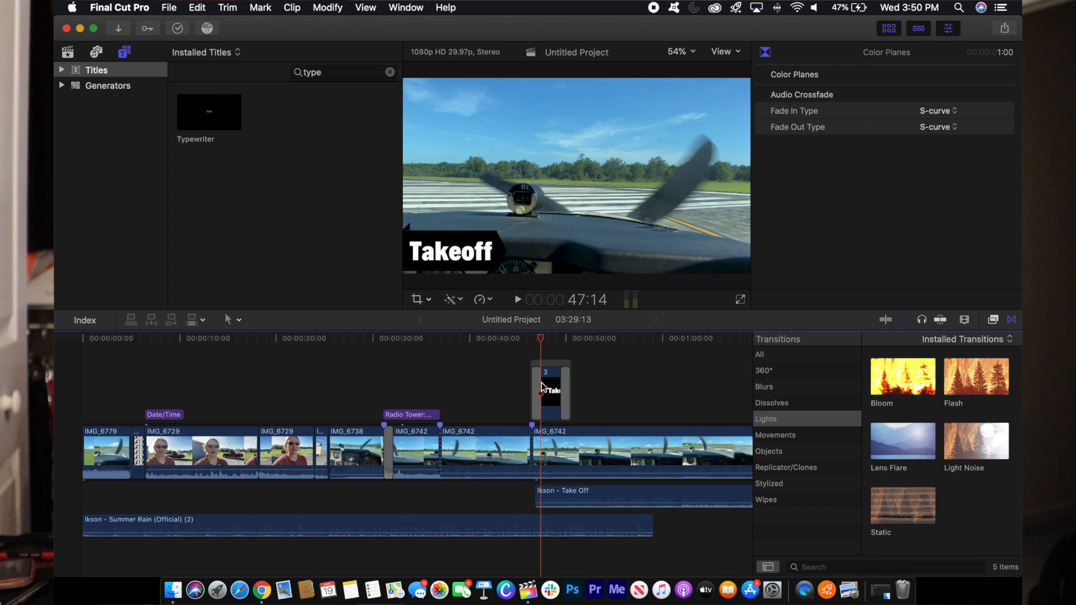
- Select the Takeoff graphic and browse the transition categories: dissolves, blurs, then all
{"action": "left_click", "coordinate": [541, 385]}
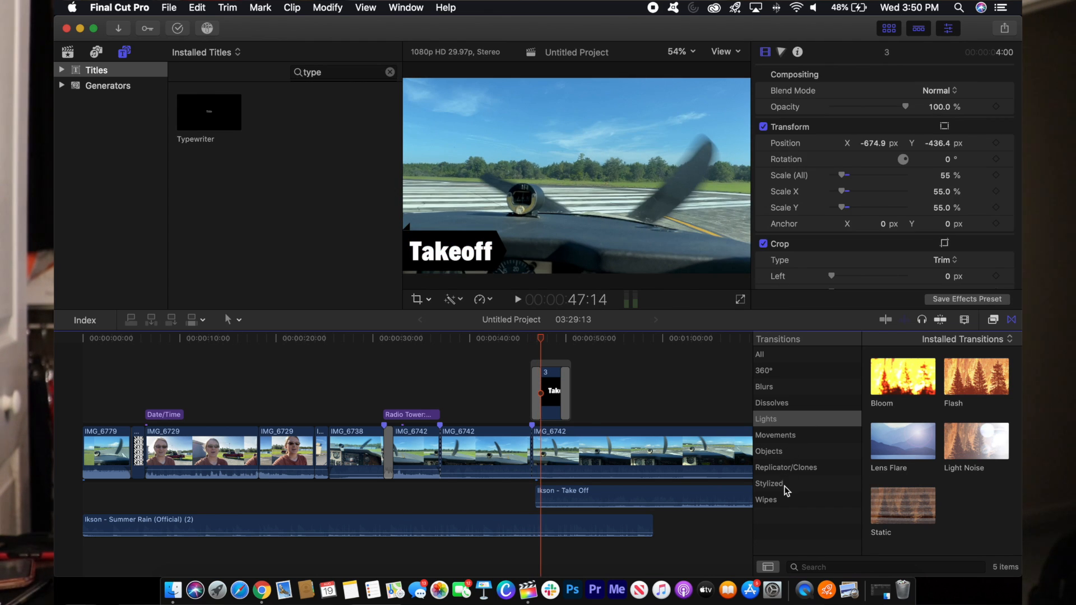
{"action": "left_click", "coordinate": [785, 485]}
{"action": "left_click", "coordinate": [798, 420]}
{"action": "left_click", "coordinate": [803, 403]}
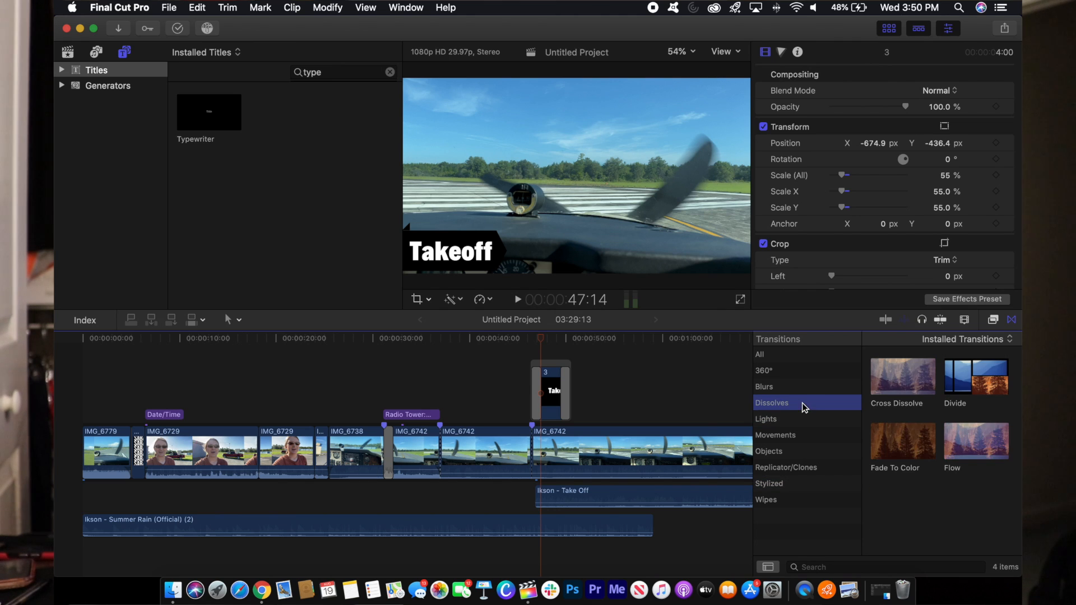
{"action": "left_click", "coordinate": [805, 390]}
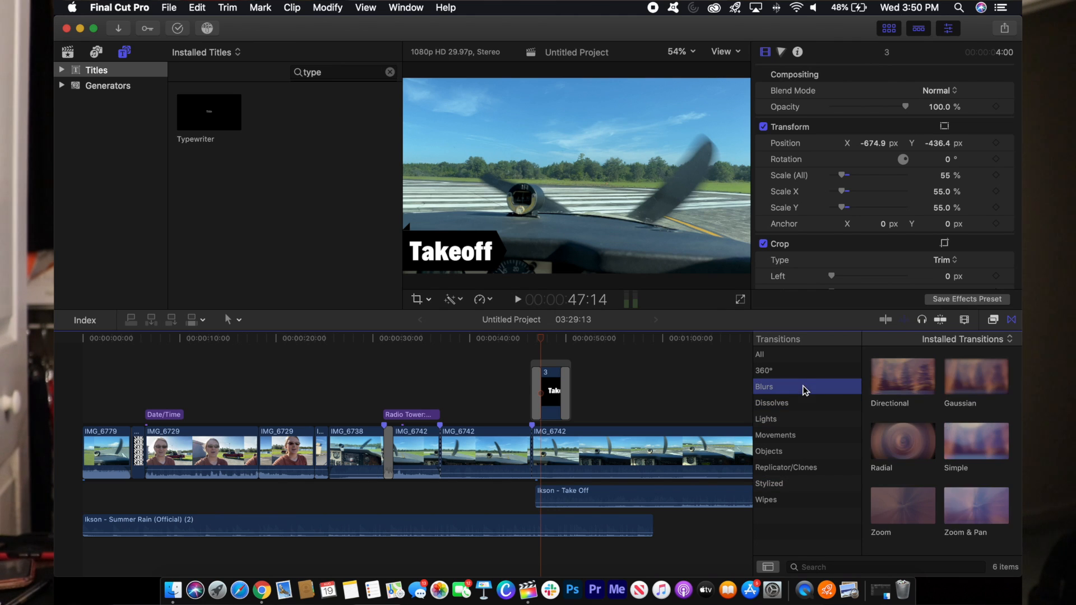
{"action": "left_click", "coordinate": [801, 358]}
- Look through all video and audio effects, then return to the transitions list
{"action": "left_click", "coordinate": [993, 320]}
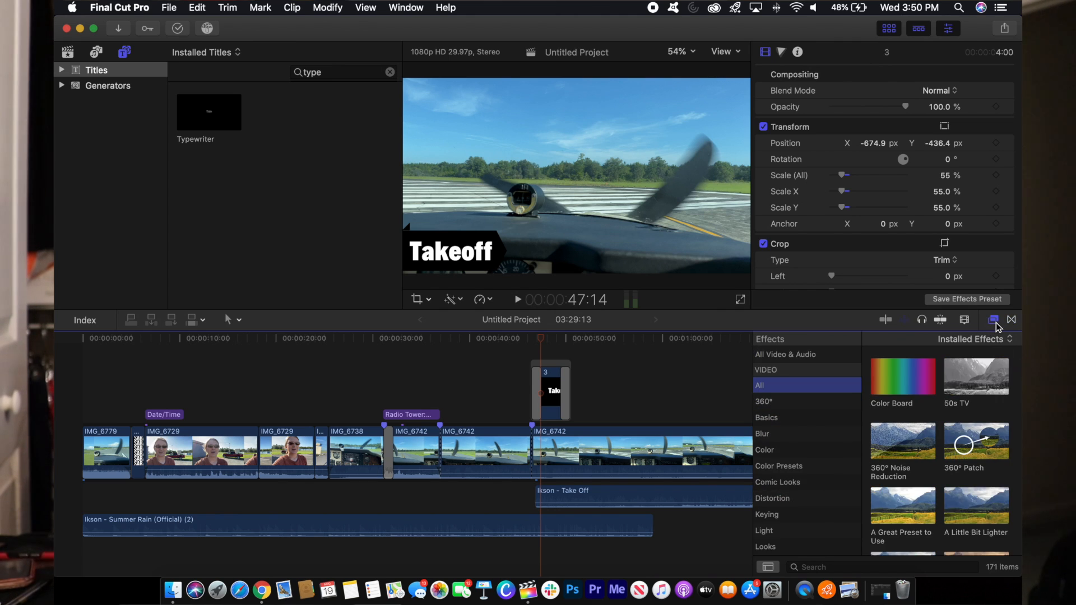
{"action": "left_click", "coordinate": [820, 358]}
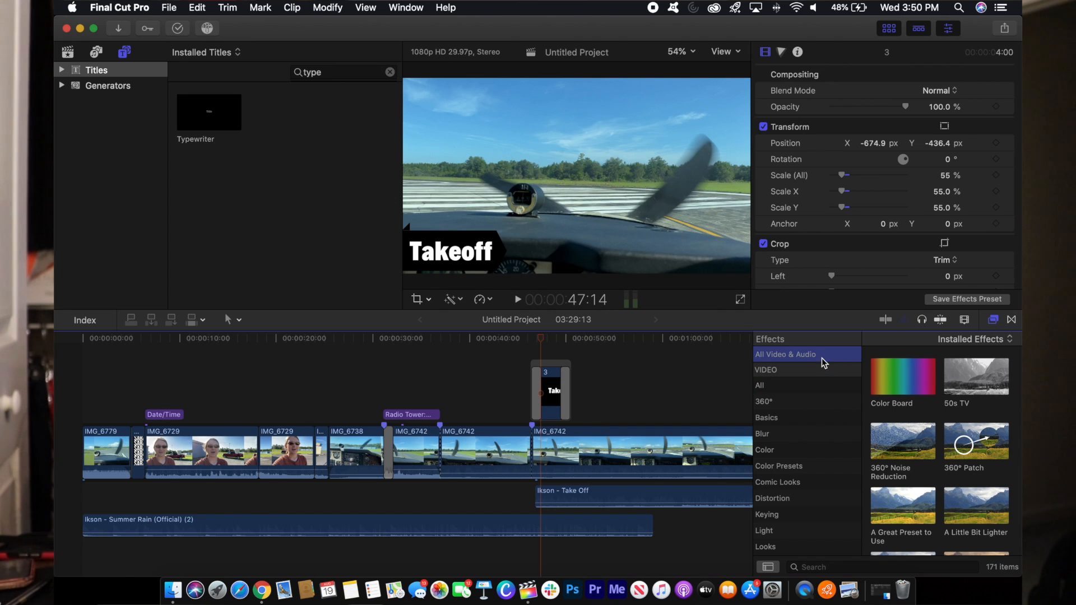
{"action": "left_click_drag", "start_coordinate": [856, 370], "coordinate": [857, 429]}
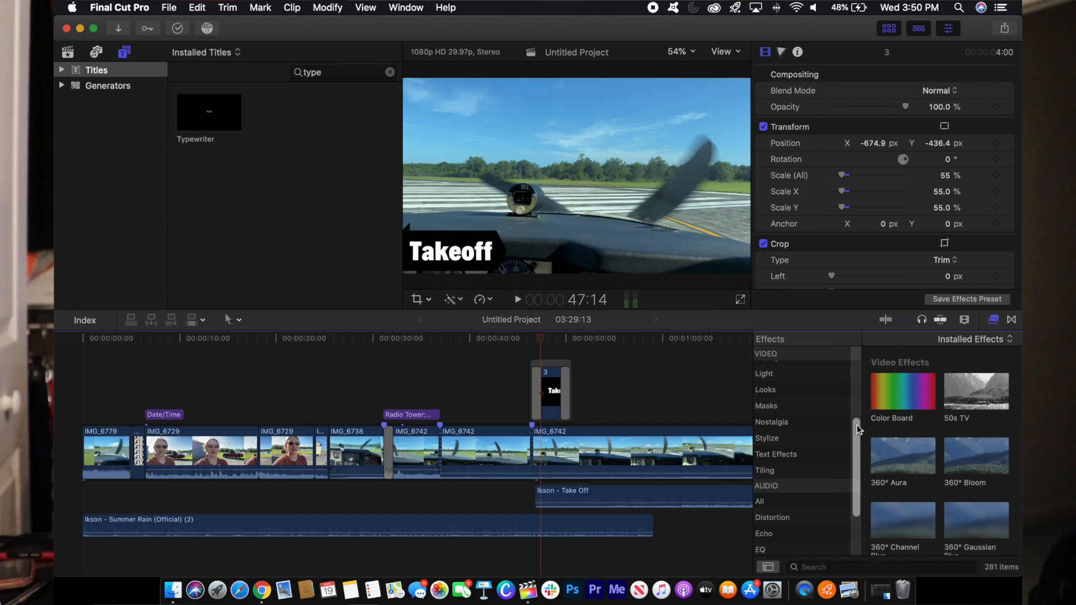
{"action": "left_click", "coordinate": [1011, 319]}
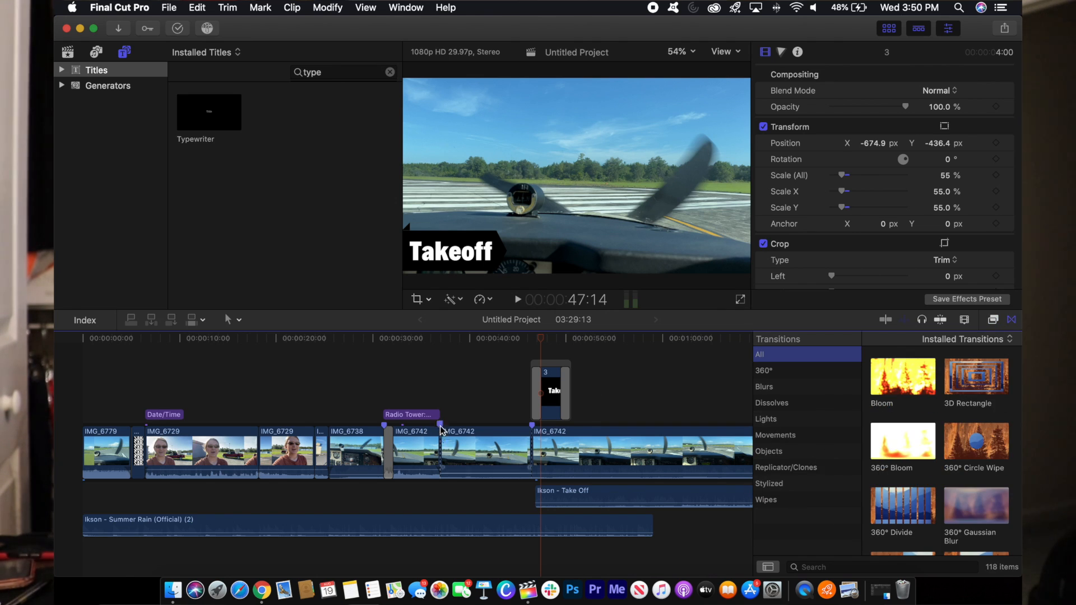
- Select the transition at the Takeoff graphic's start and search the browser for 'color planes'
{"action": "left_click", "coordinate": [534, 384]}
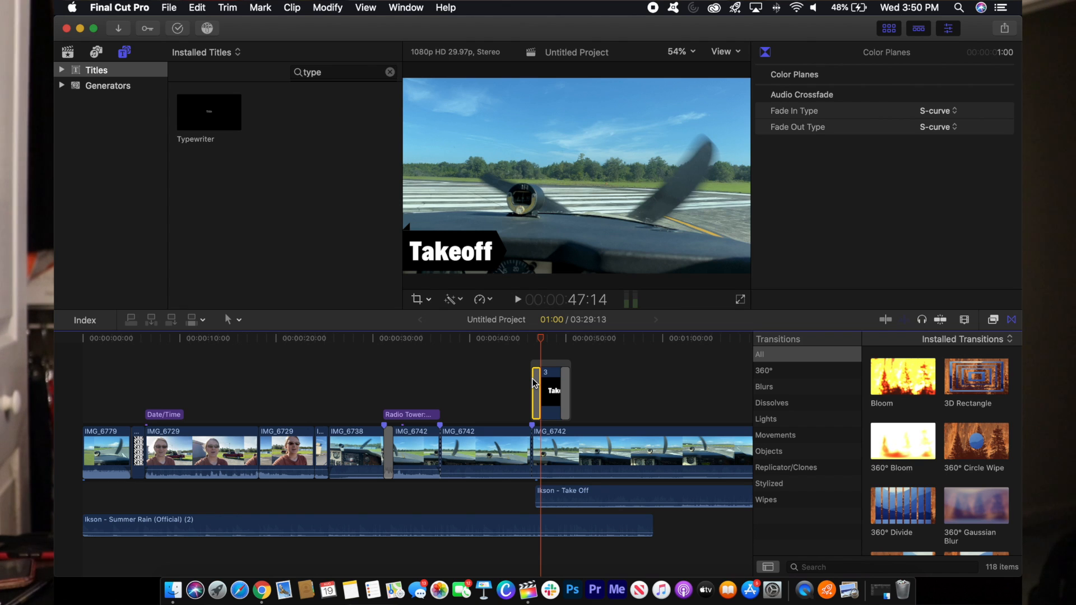
{"action": "scroll", "coordinate": [912, 456], "scroll_direction": "down", "scroll_amount": 2}
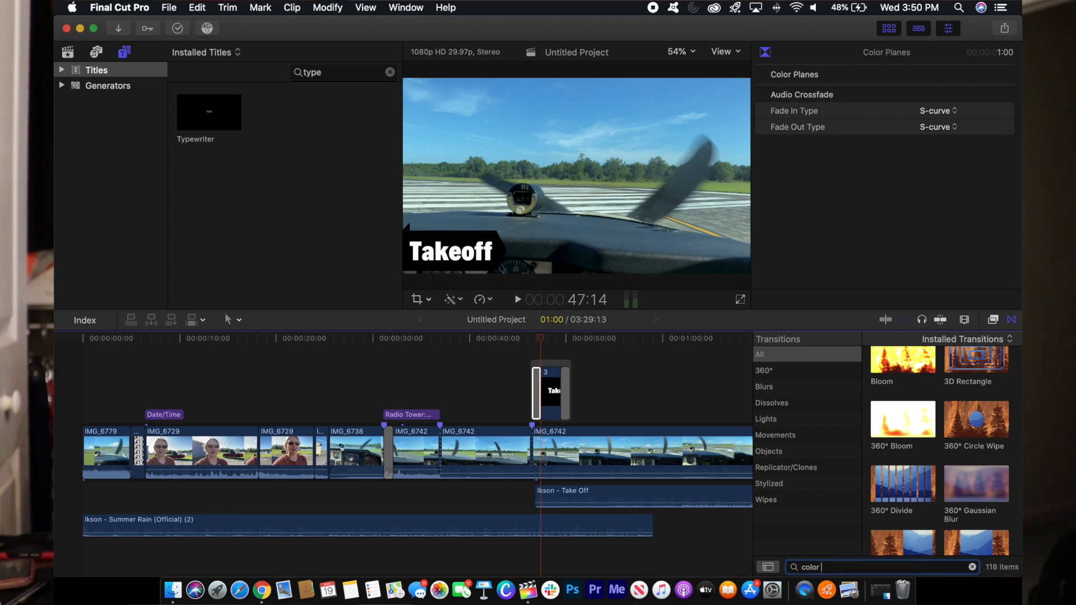
{"action": "type", "text": "es"}
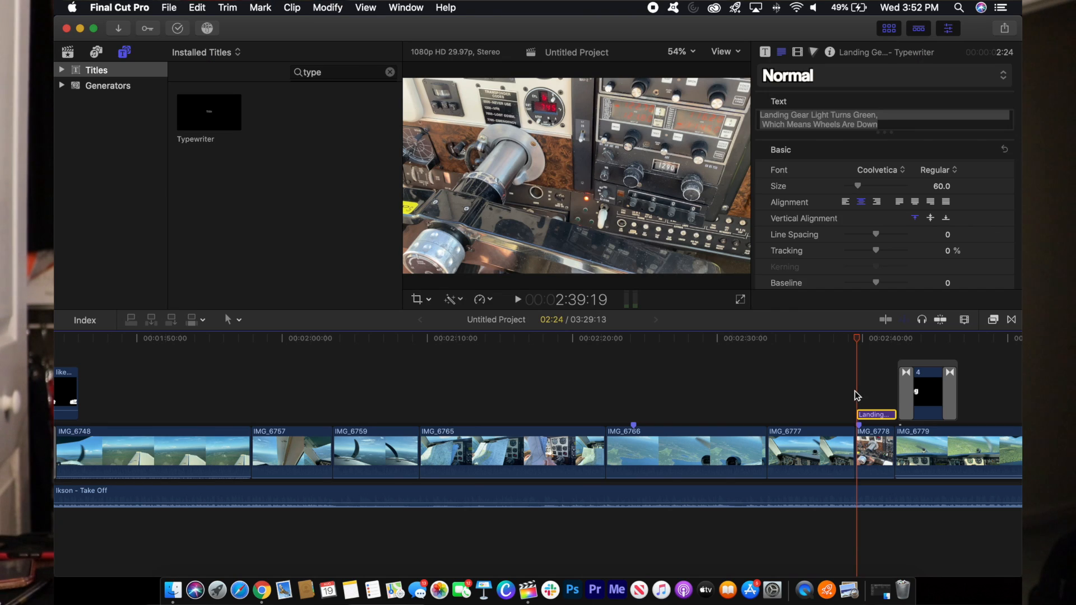
- Place the playhead in the ruler just before the Landing Gear caption
{"action": "left_click", "coordinate": [853, 392]}
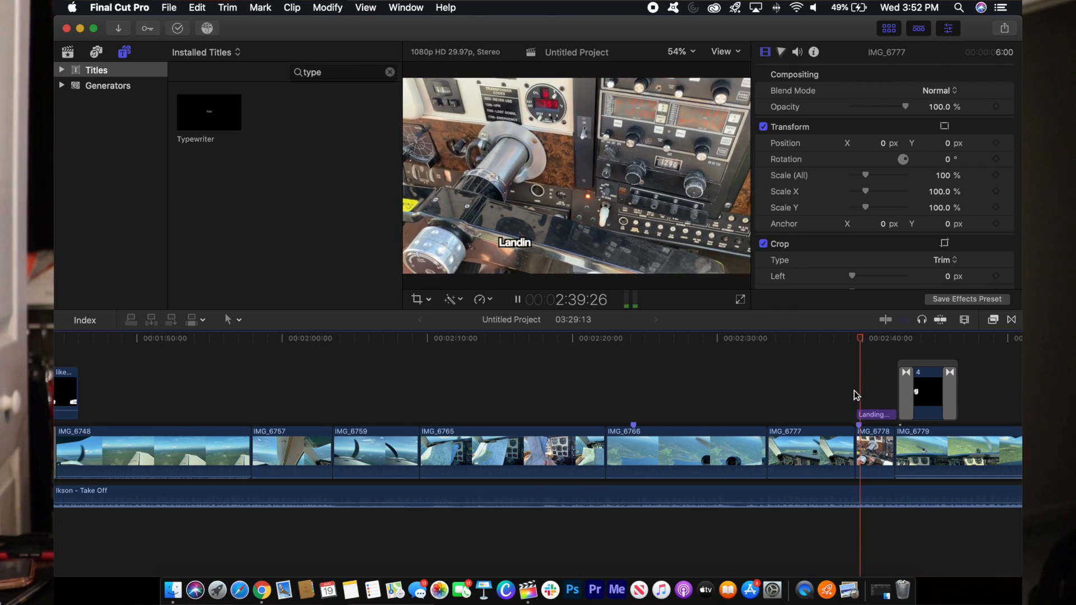
- Play through the Landing Gear caption and select the Landing graphic to check it
{"action": "key", "text": "space"}
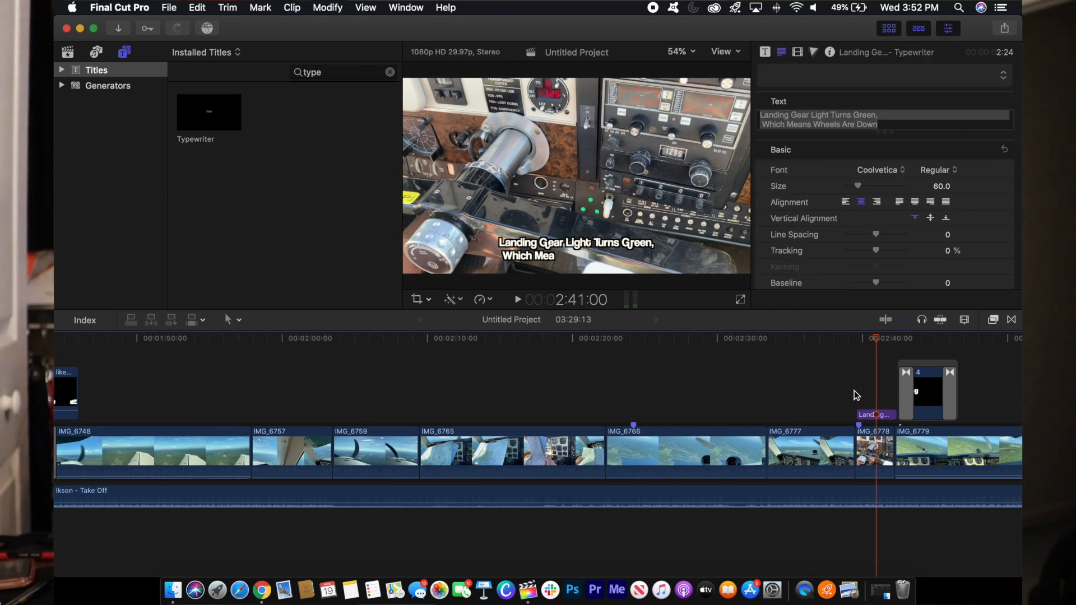
{"action": "key", "text": "space"}
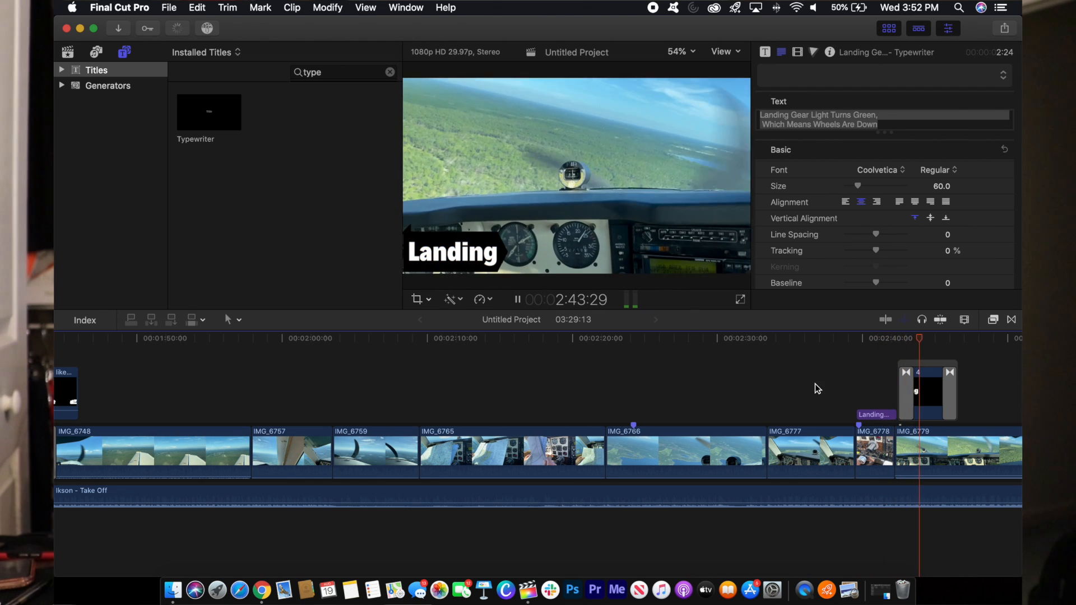
{"action": "scroll", "coordinate": [814, 383], "scroll_direction": "right", "scroll_amount": 4}
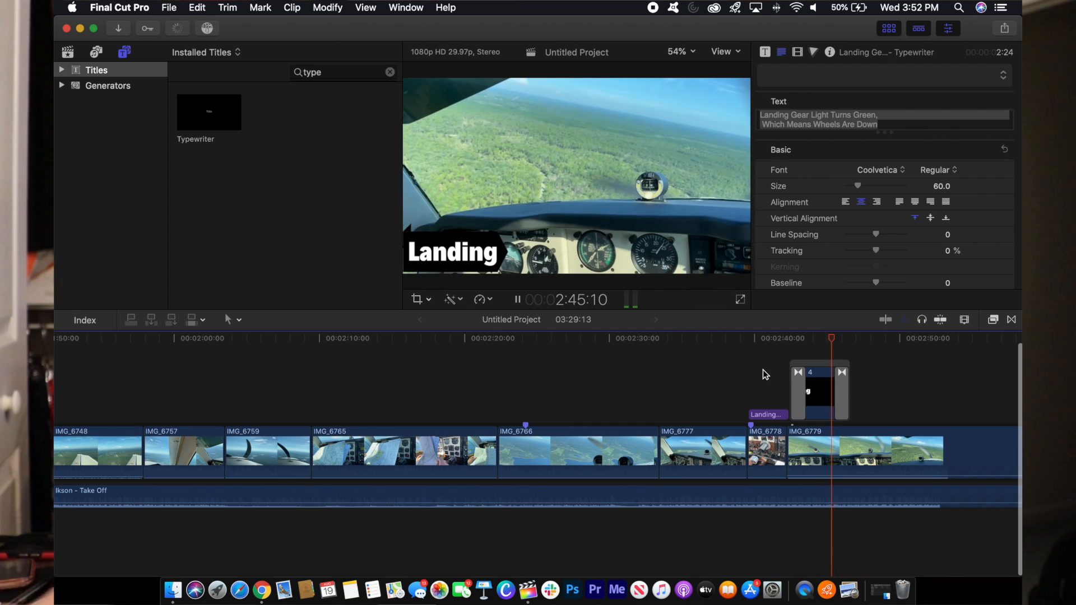
{"action": "left_click", "coordinate": [819, 393]}
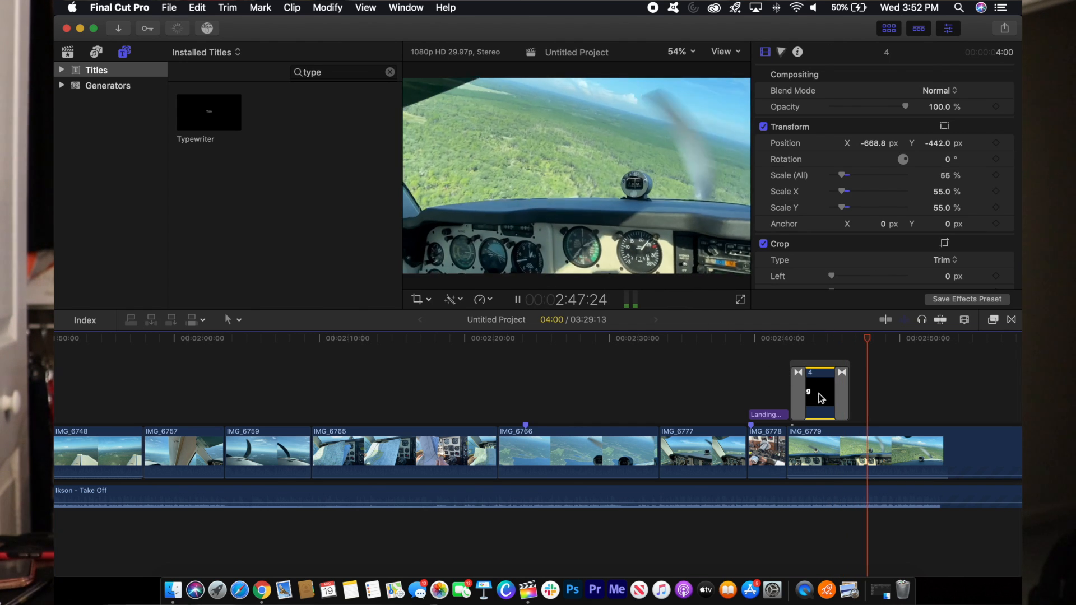
- Zoom out the timeline and jump ahead through the runway landing rollout
{"action": "scroll", "coordinate": [819, 394], "scroll_direction": "right", "scroll_amount": 6}
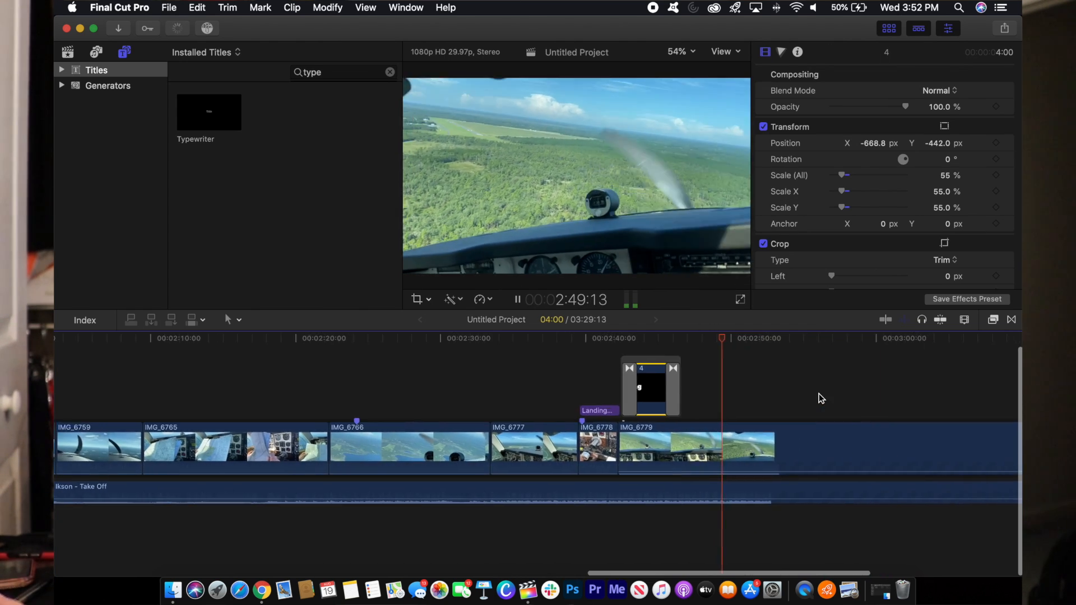
{"action": "key", "text": "super+minus"}
{"action": "scroll", "coordinate": [819, 393], "scroll_direction": "right", "scroll_amount": 3}
{"action": "left_click", "coordinate": [800, 391]}
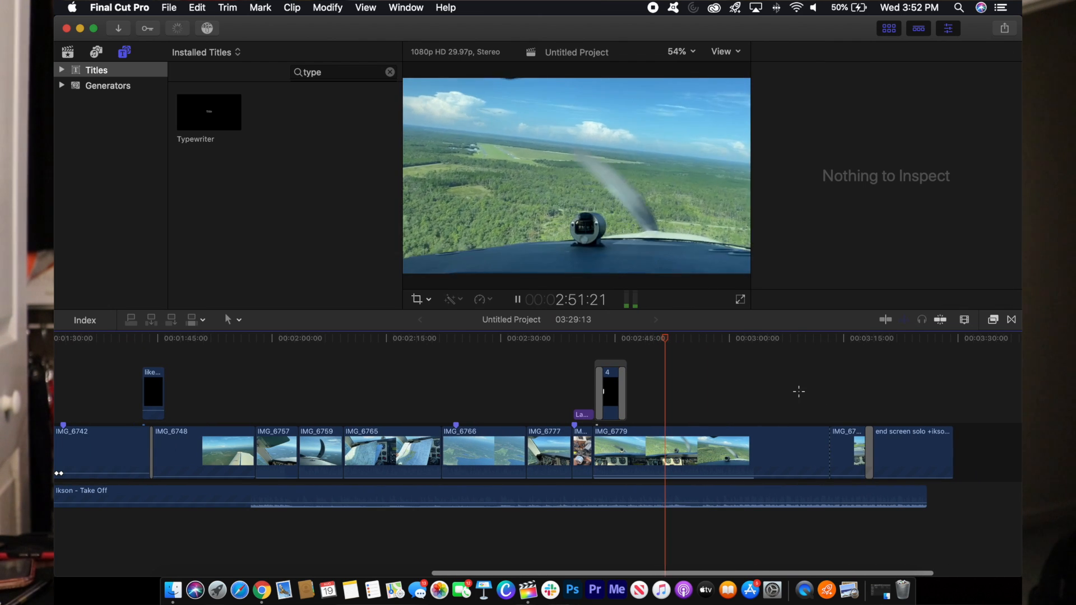
{"action": "left_click", "coordinate": [839, 386]}
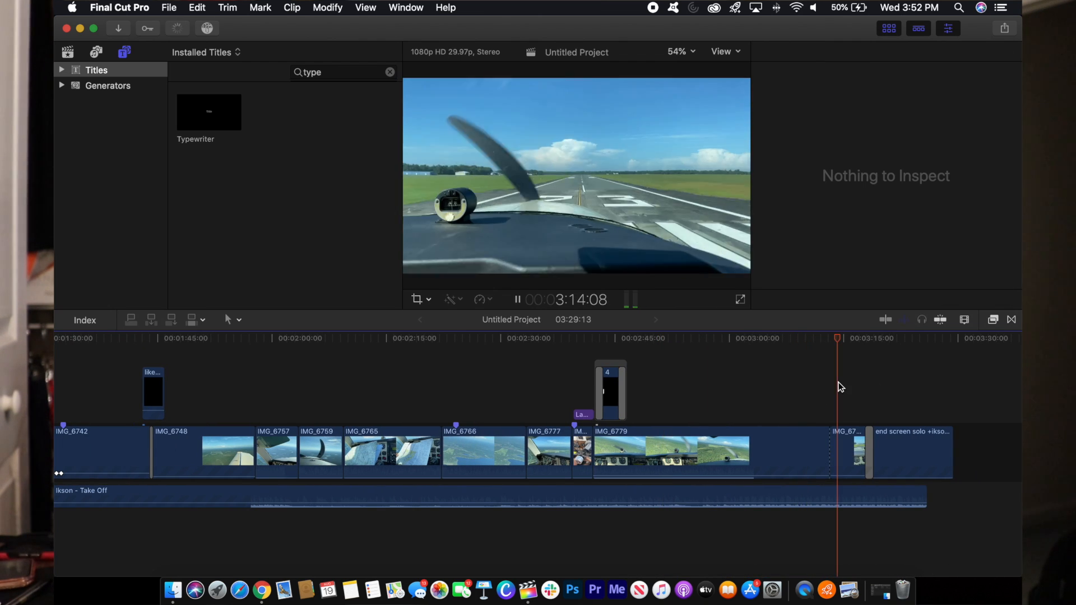